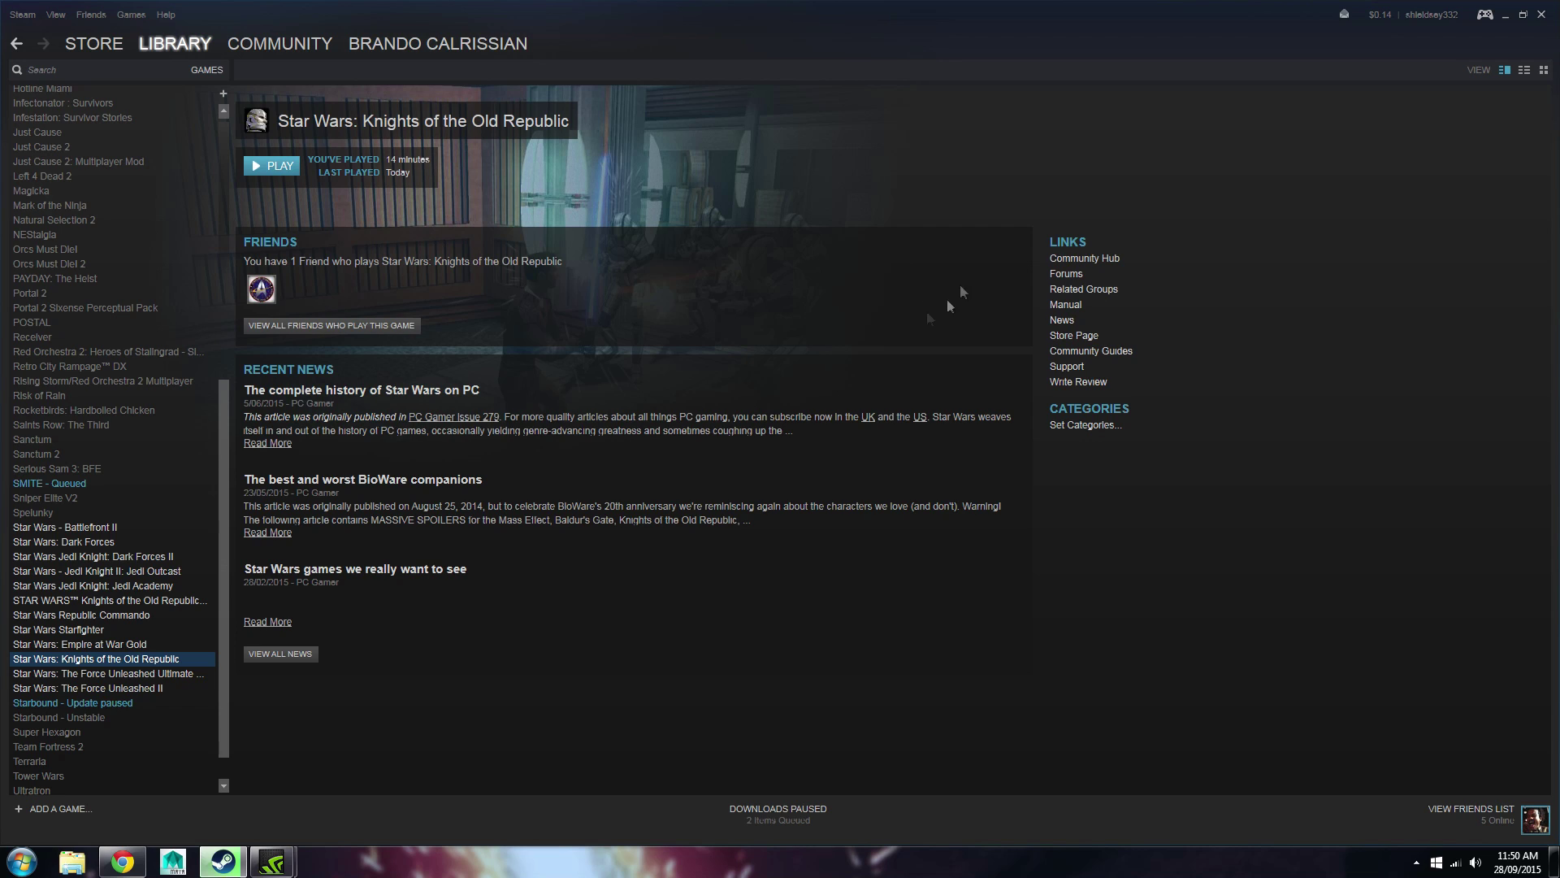
- Open the local files folder of Star Wars: Knights of the Old Republic from the game's properties
click(122, 615)
click(134, 674)
click(138, 659)
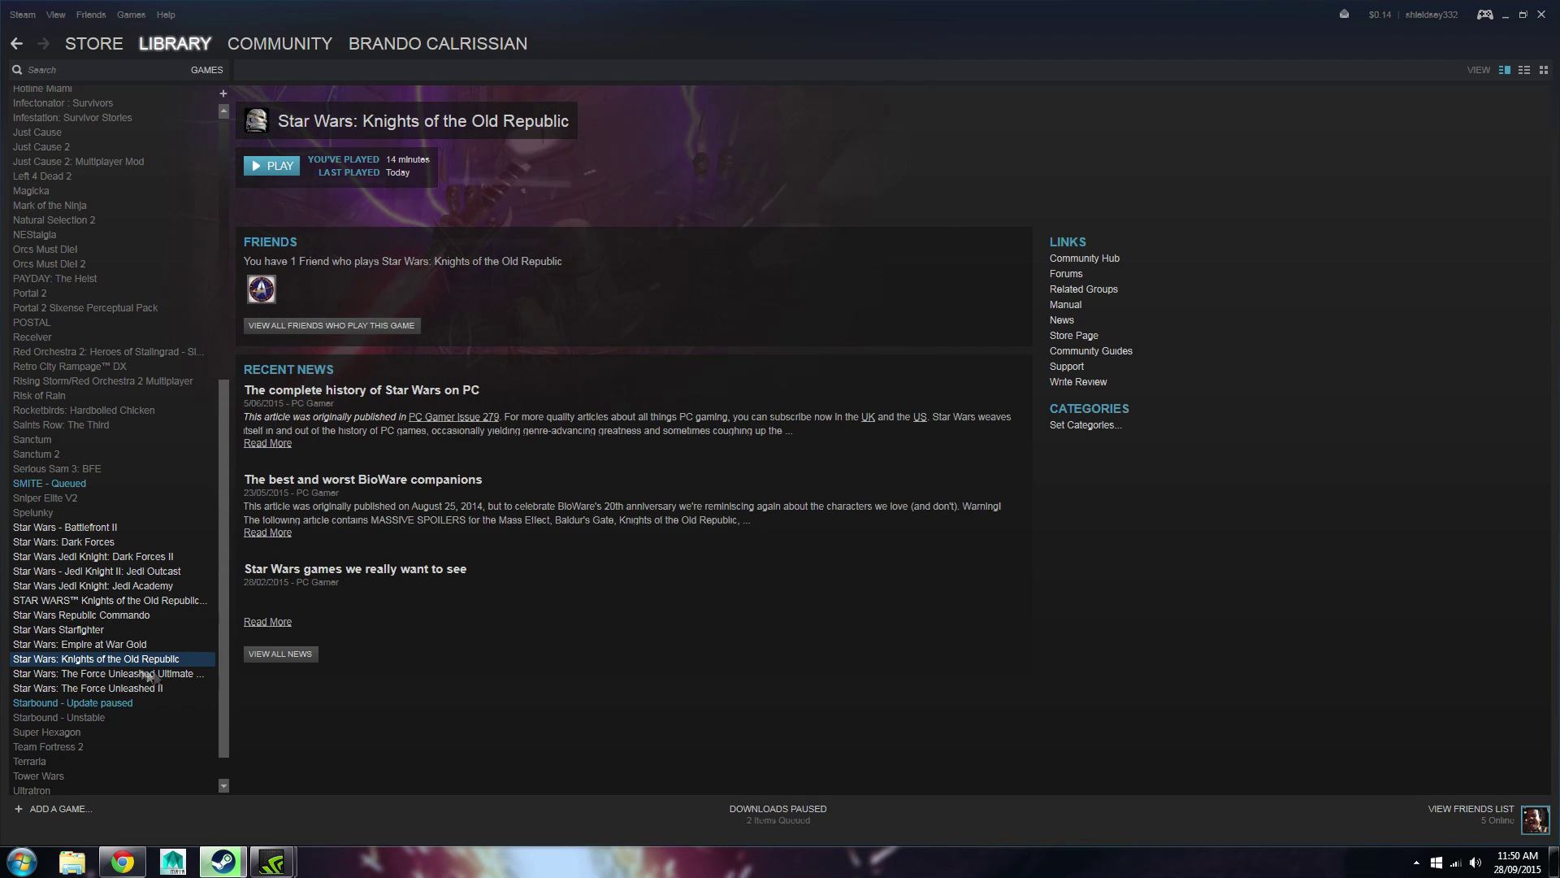
right_click(147, 657)
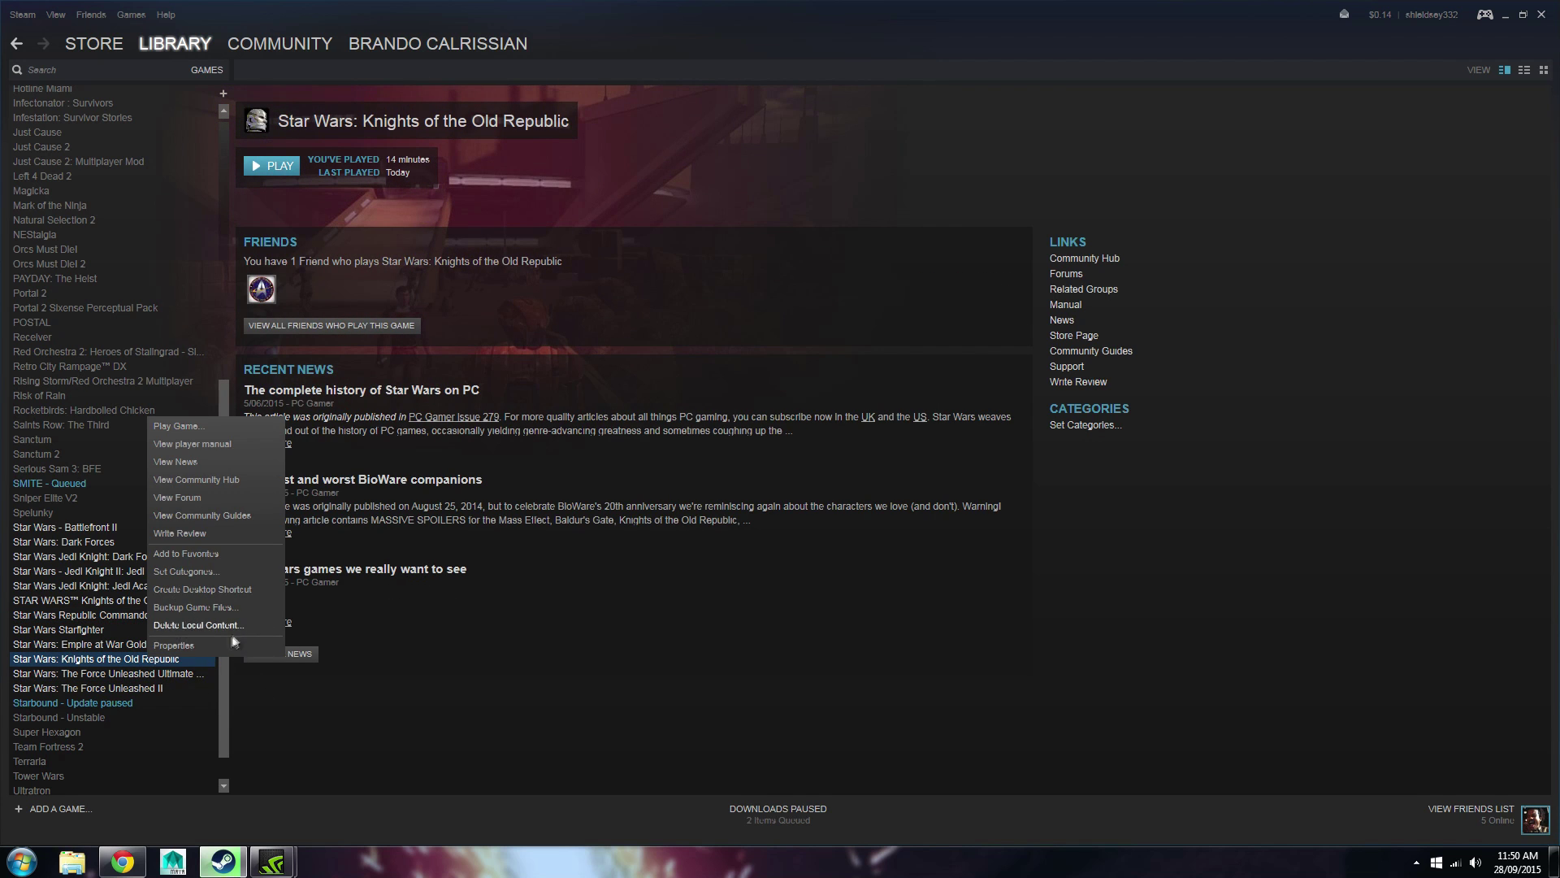
click(188, 645)
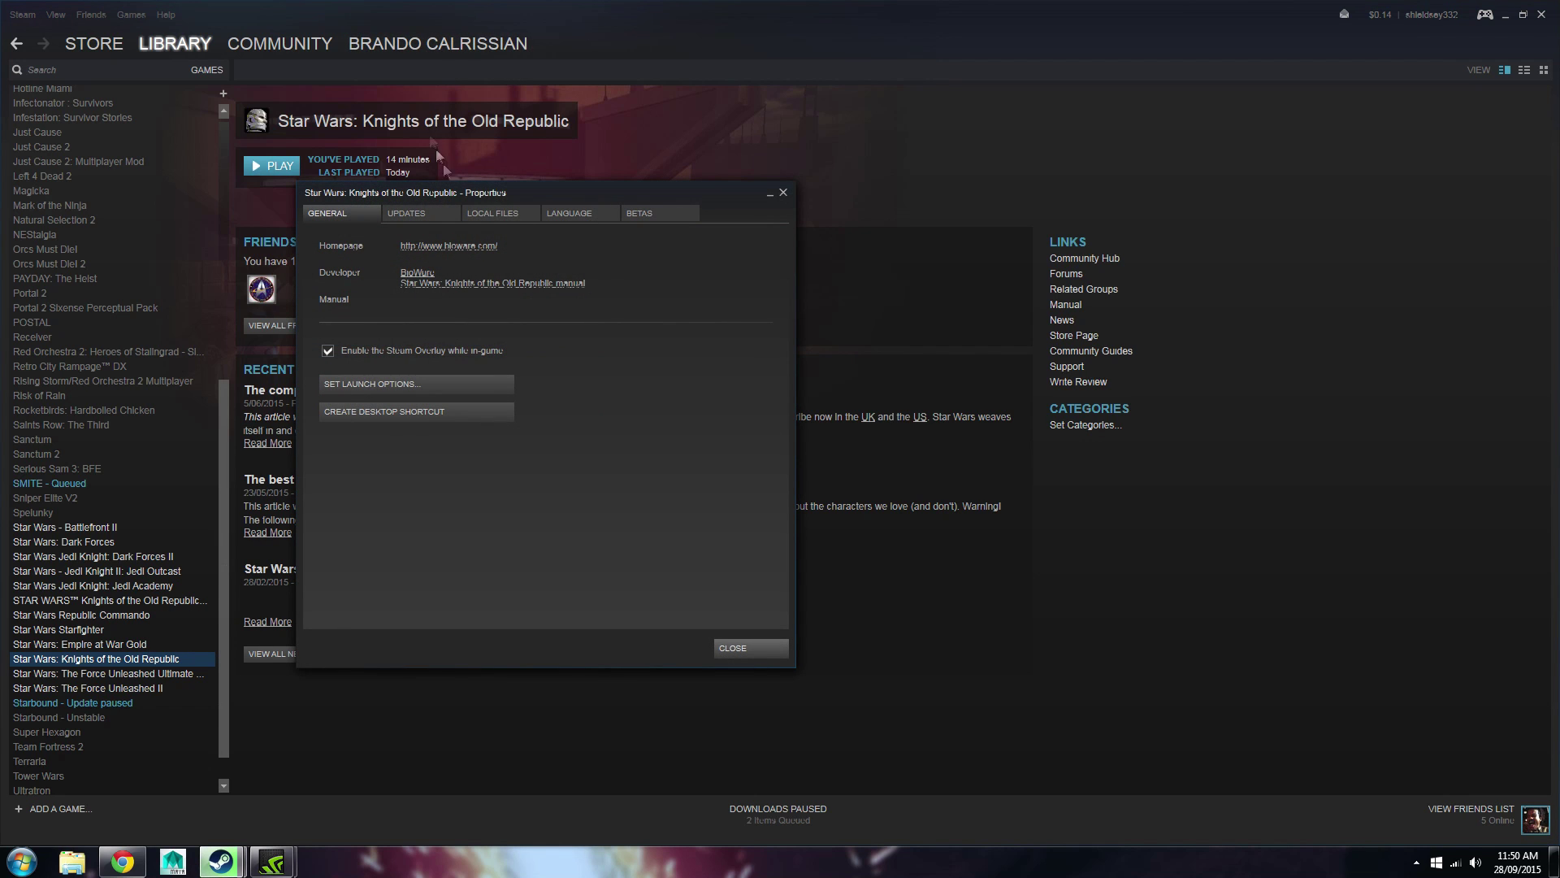
click(525, 213)
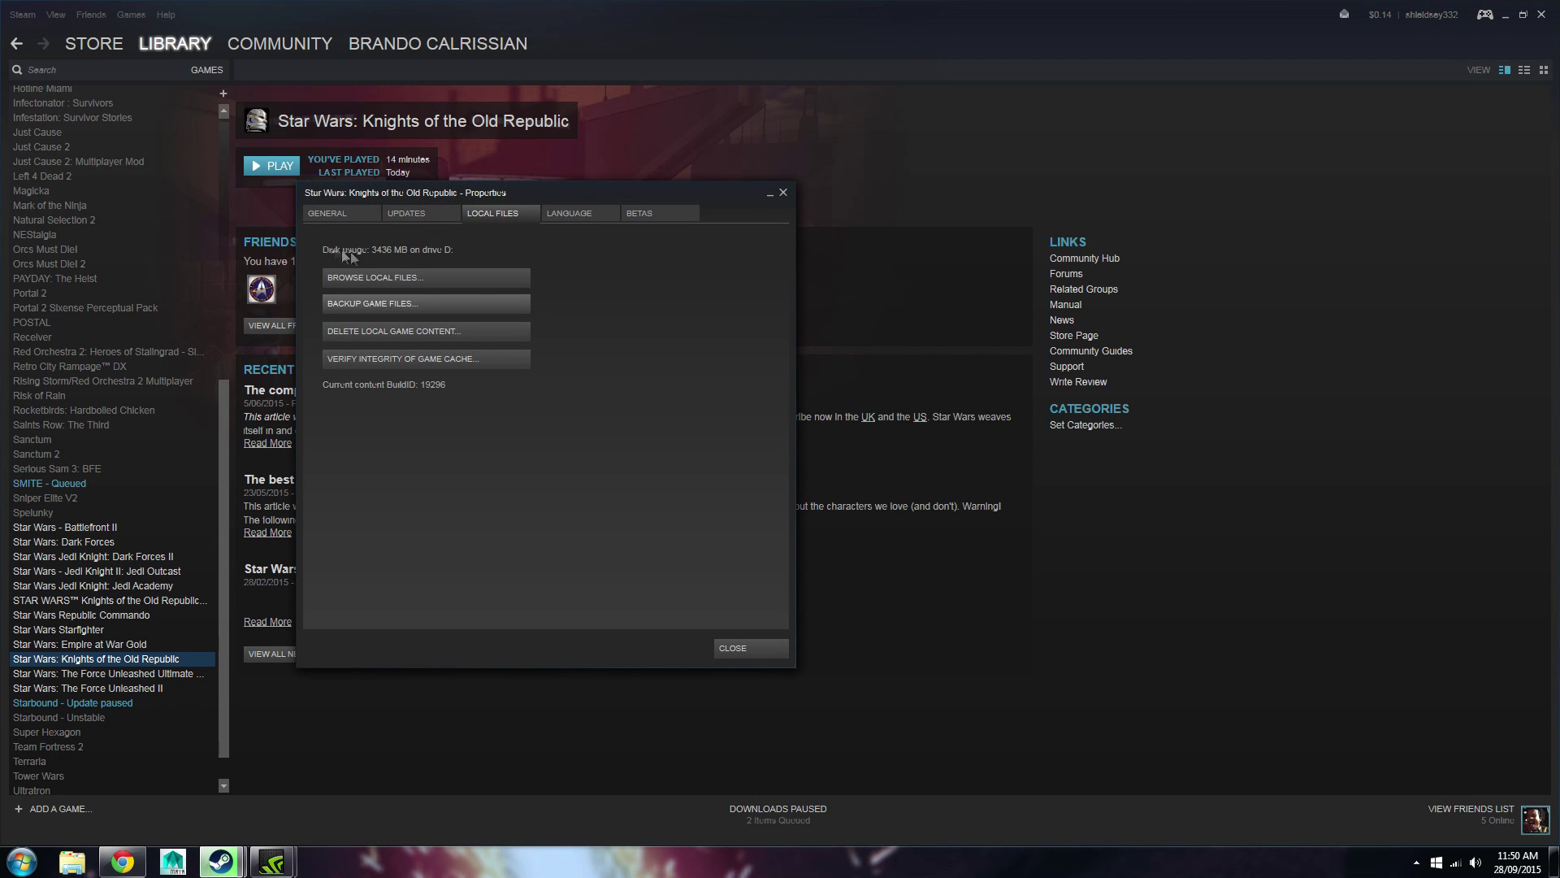
click(413, 281)
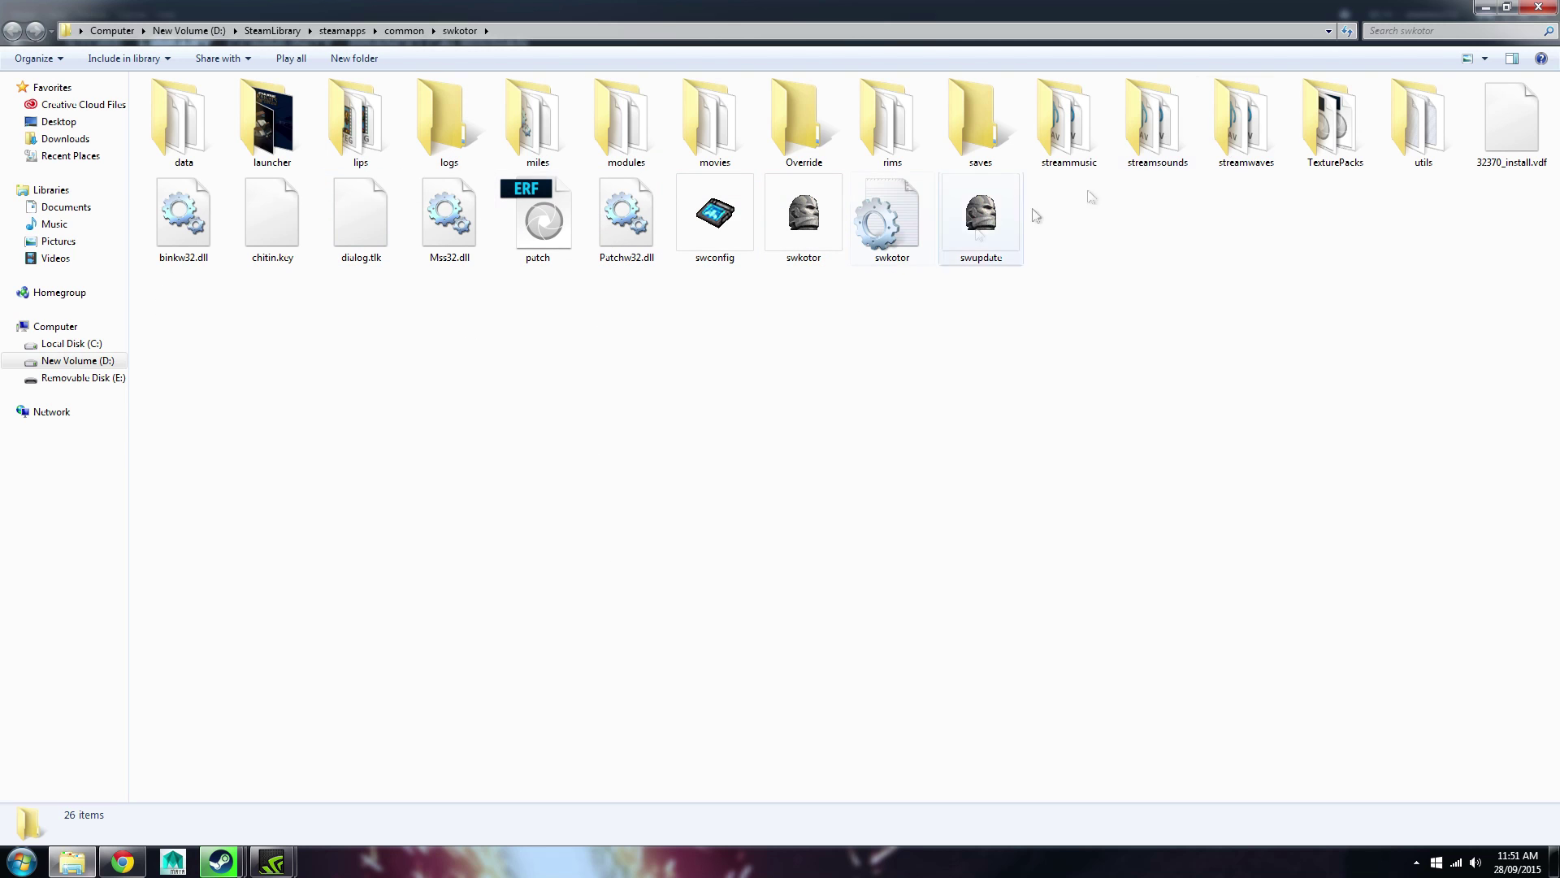
- Search the game folder for swkotor.ini and open the file for editing
click(1435, 30)
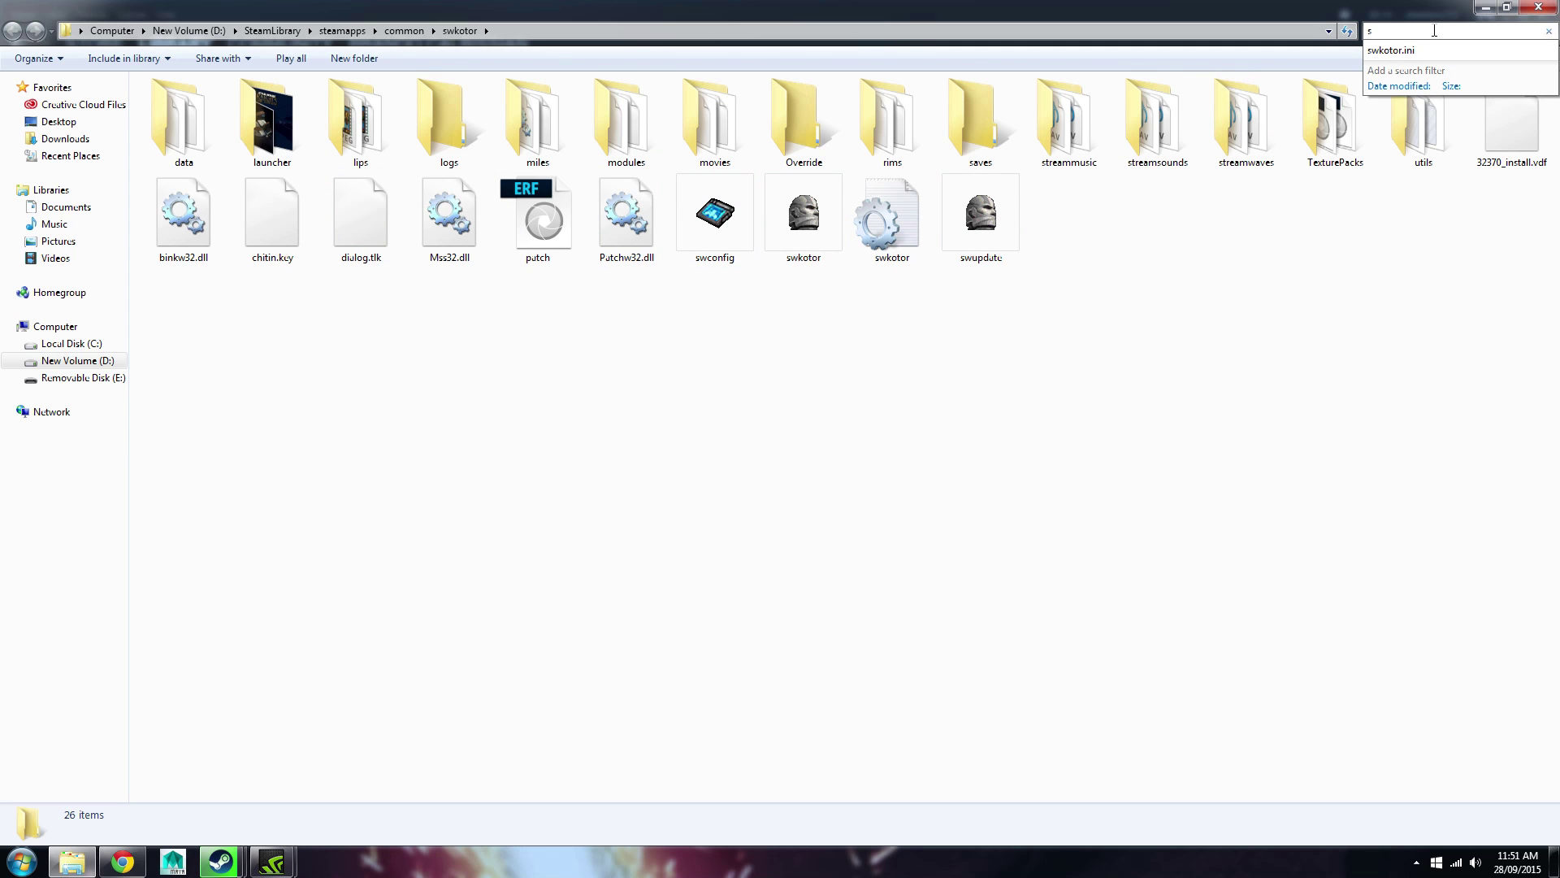
text(swkotor)
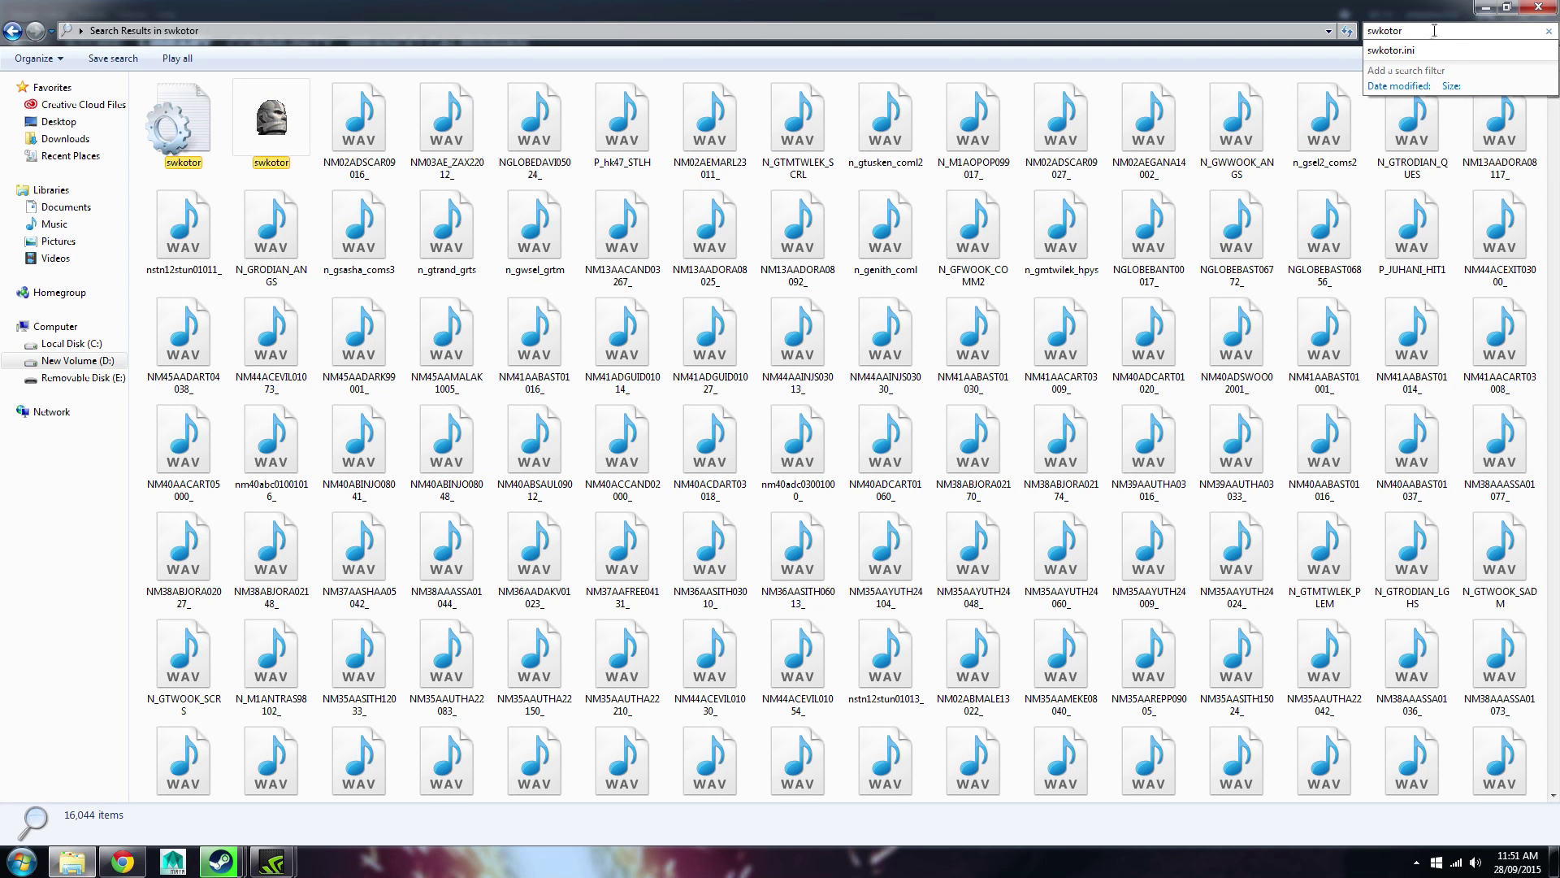
click(1415, 50)
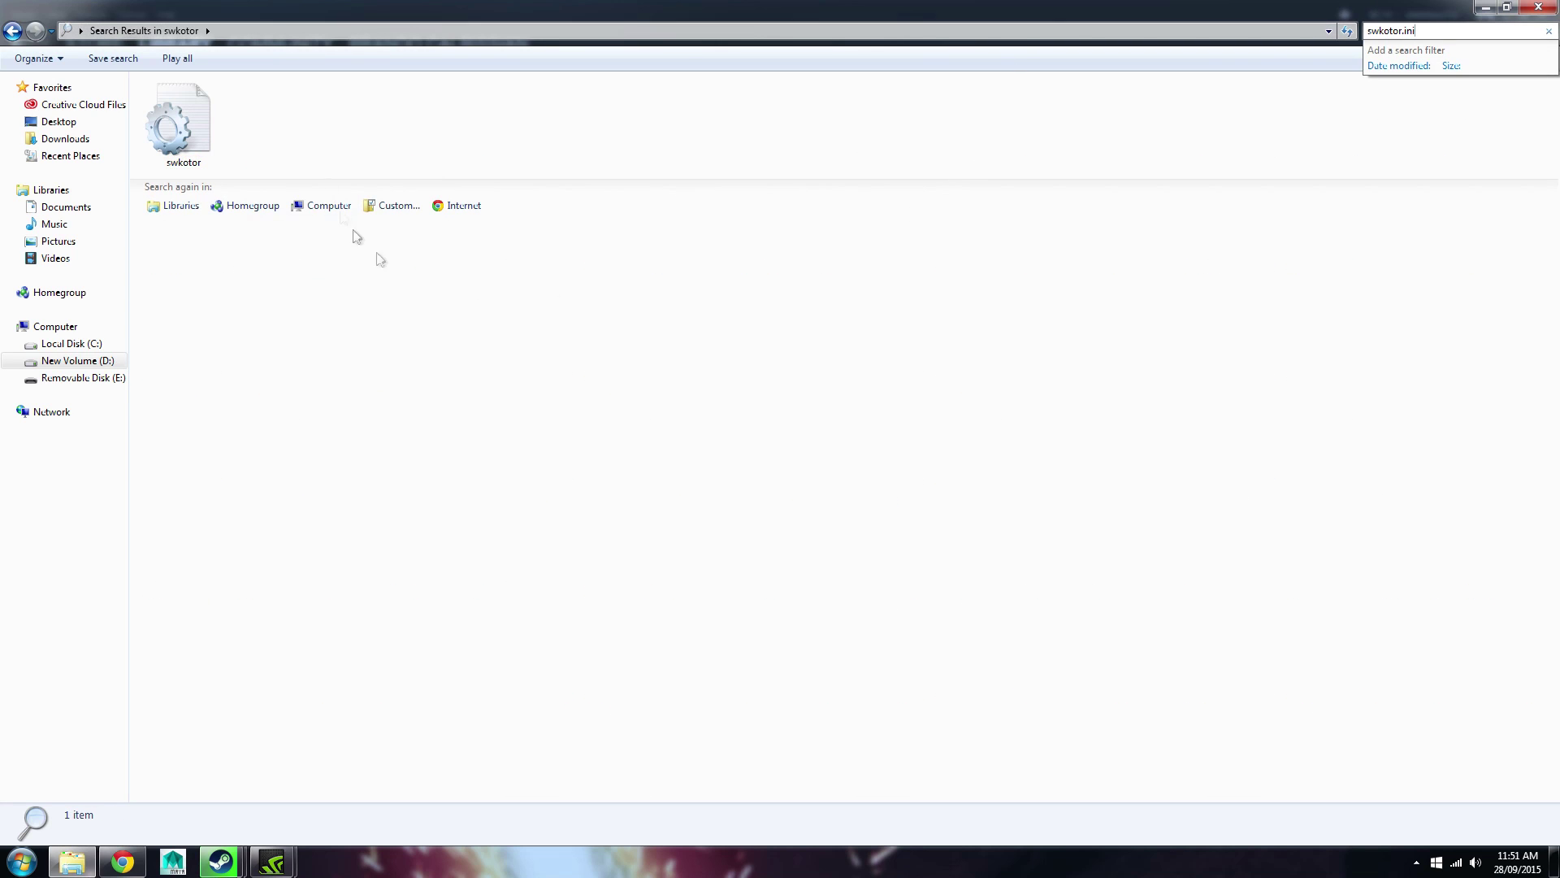
click(199, 120)
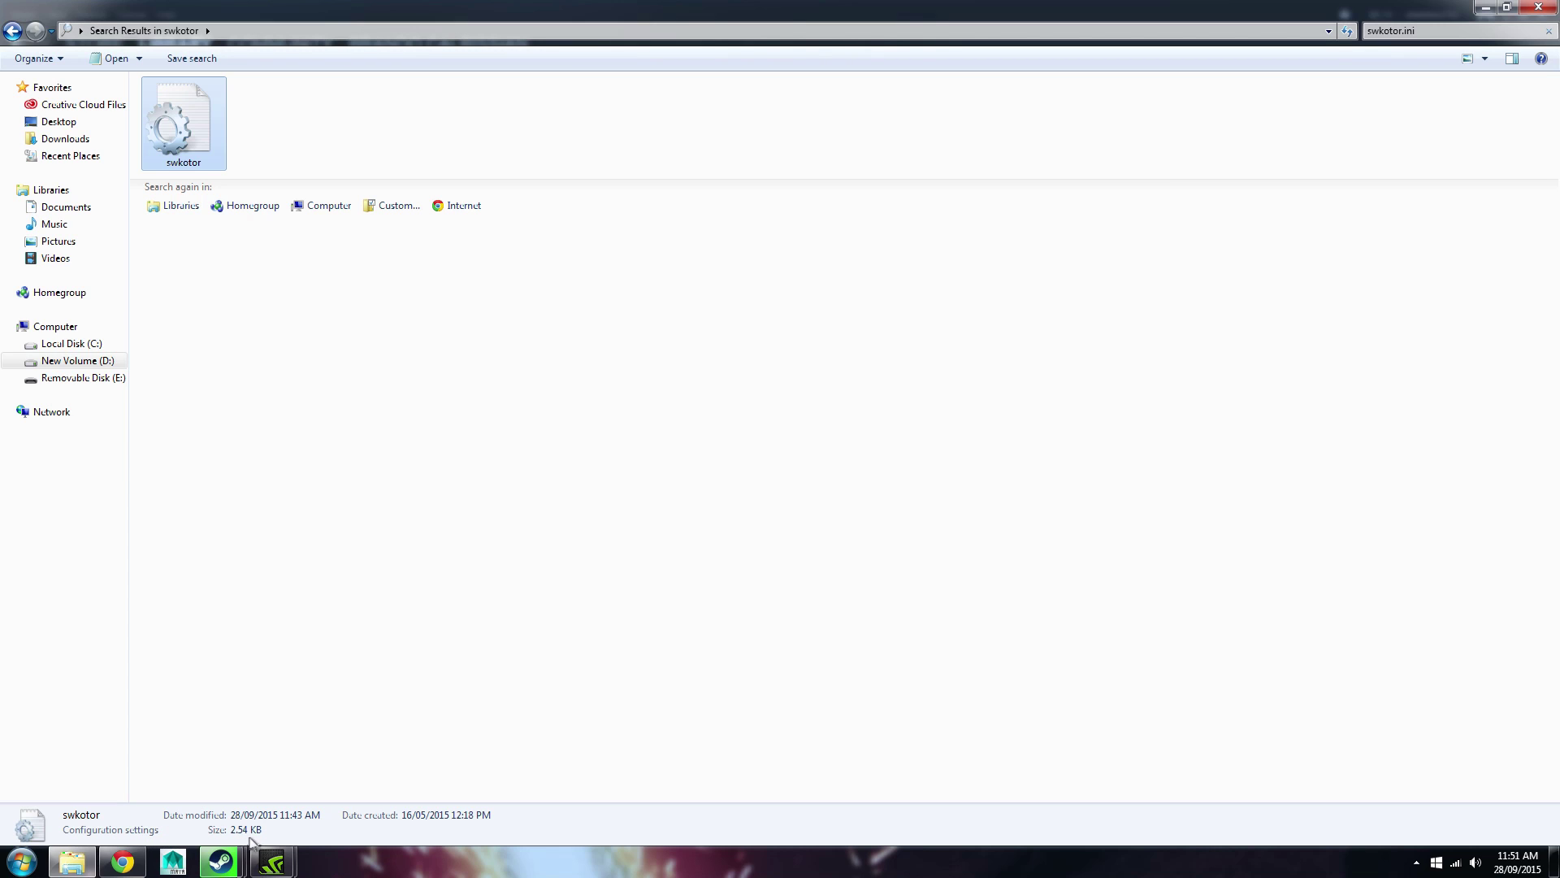
double_click(187, 121)
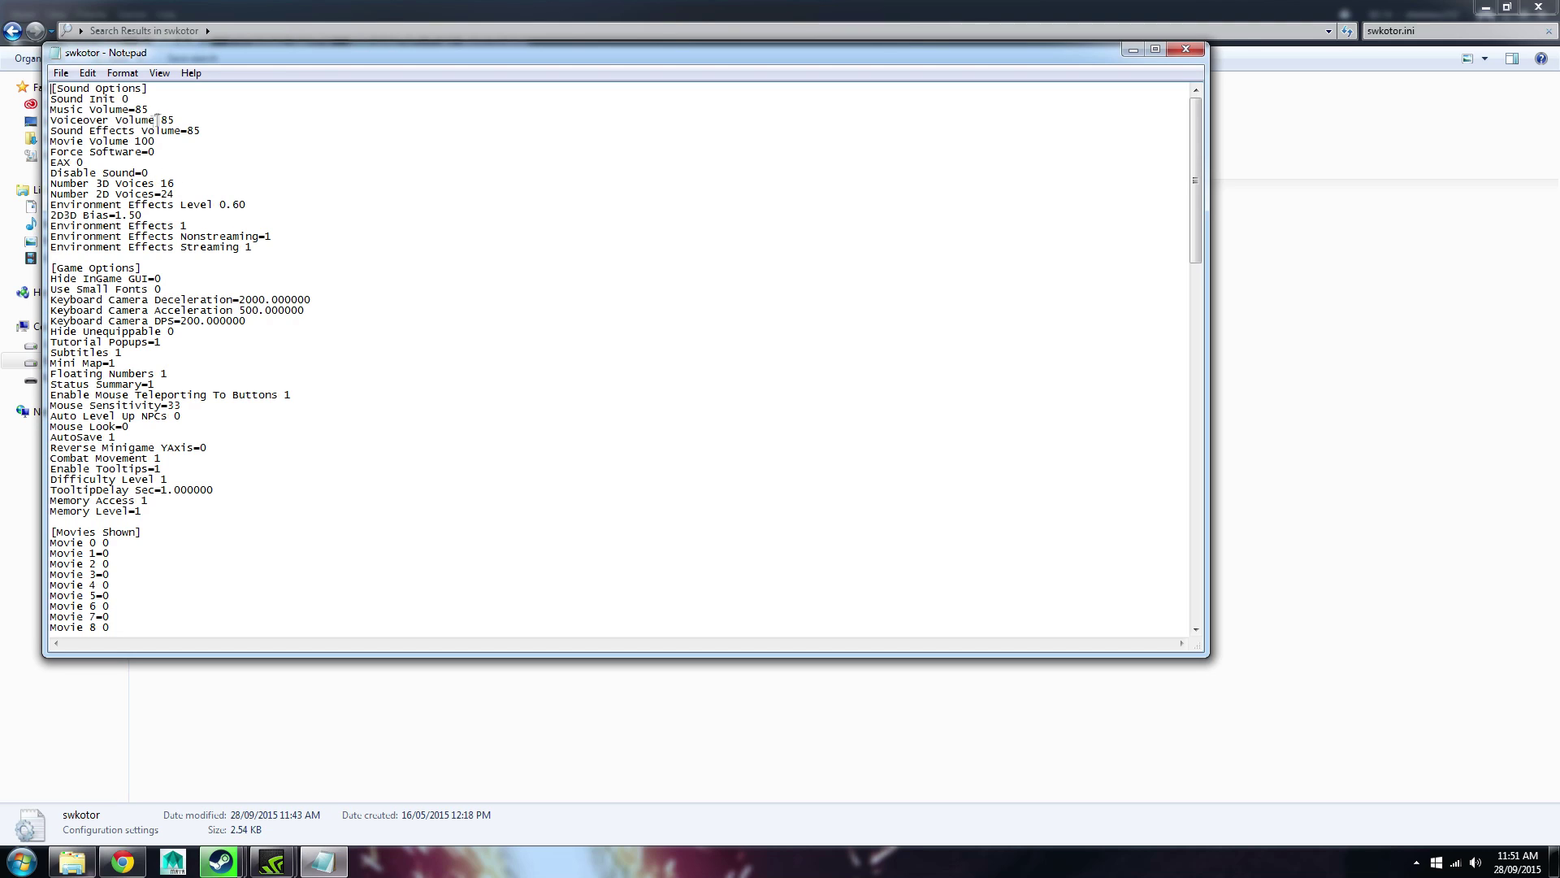
- Add the line AllowWindowedMode=1 directly below the FullScreen entry in the [Graphics Options] section
scroll(135, 130, down, 1)
scroll(189, 187, up, 1)
scroll(183, 211, down, 18)
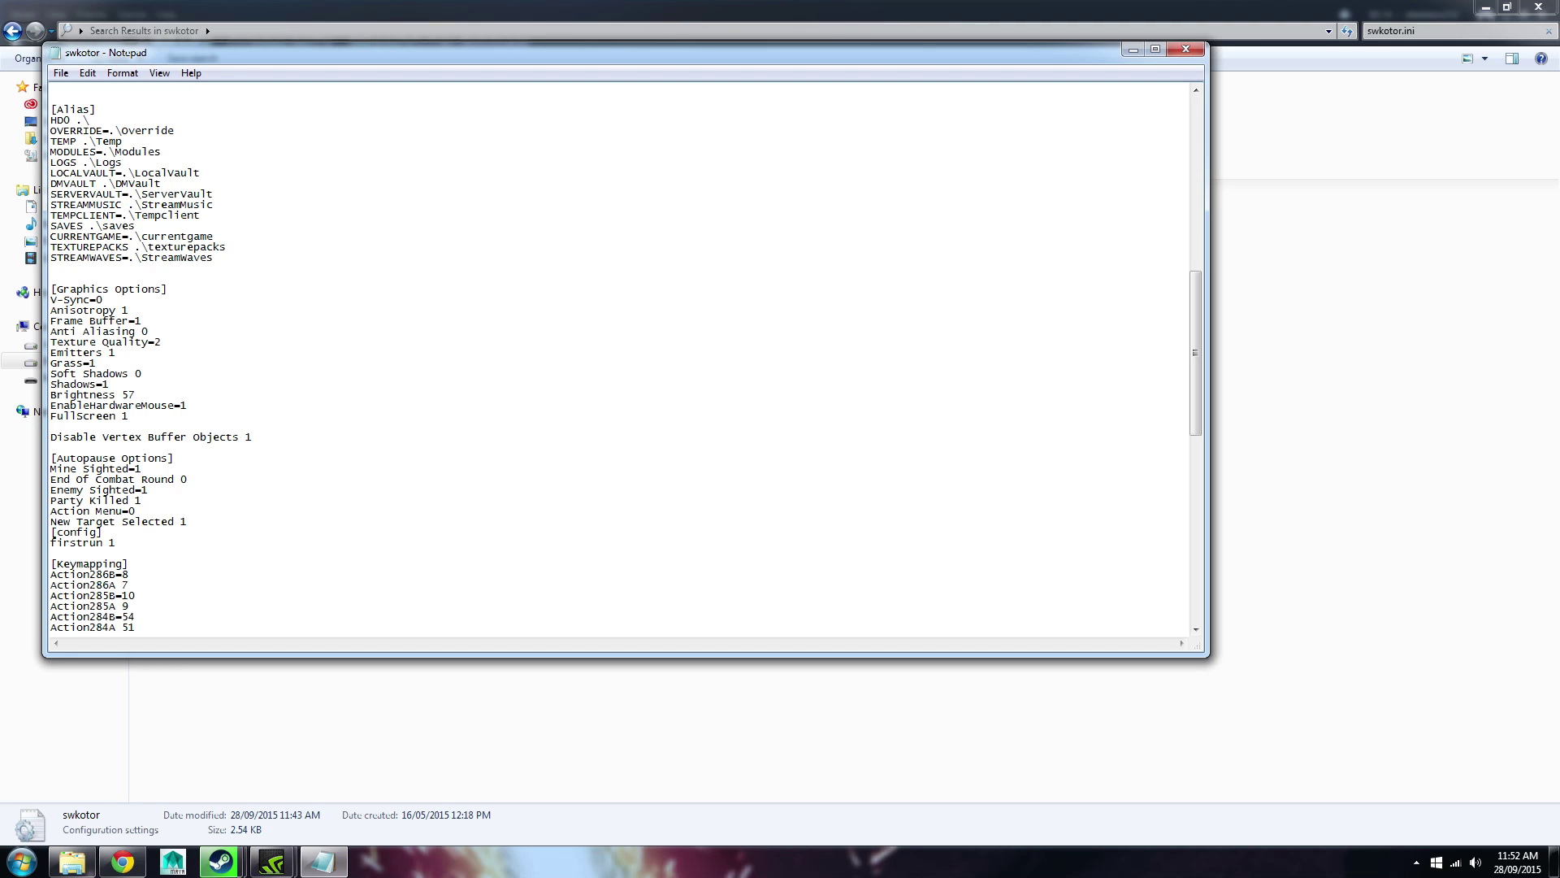
text(AllowWindowedMode)
text(=1)
scroll(96, 153, down, 2)
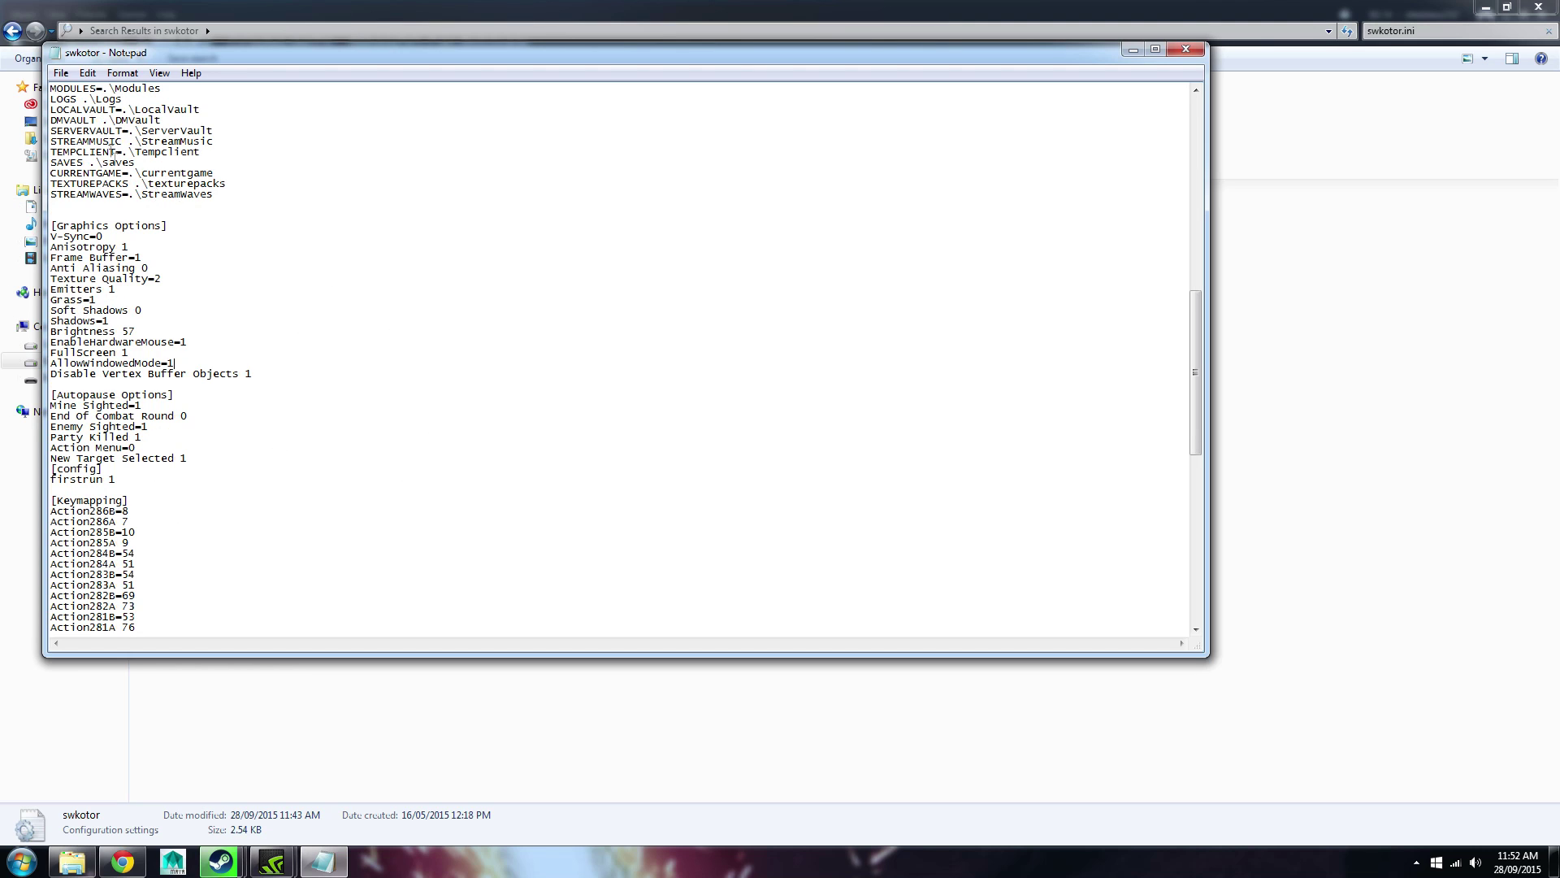
- Save the edited swkotor.ini file and close it
click(61, 73)
click(187, 128)
click(1184, 50)
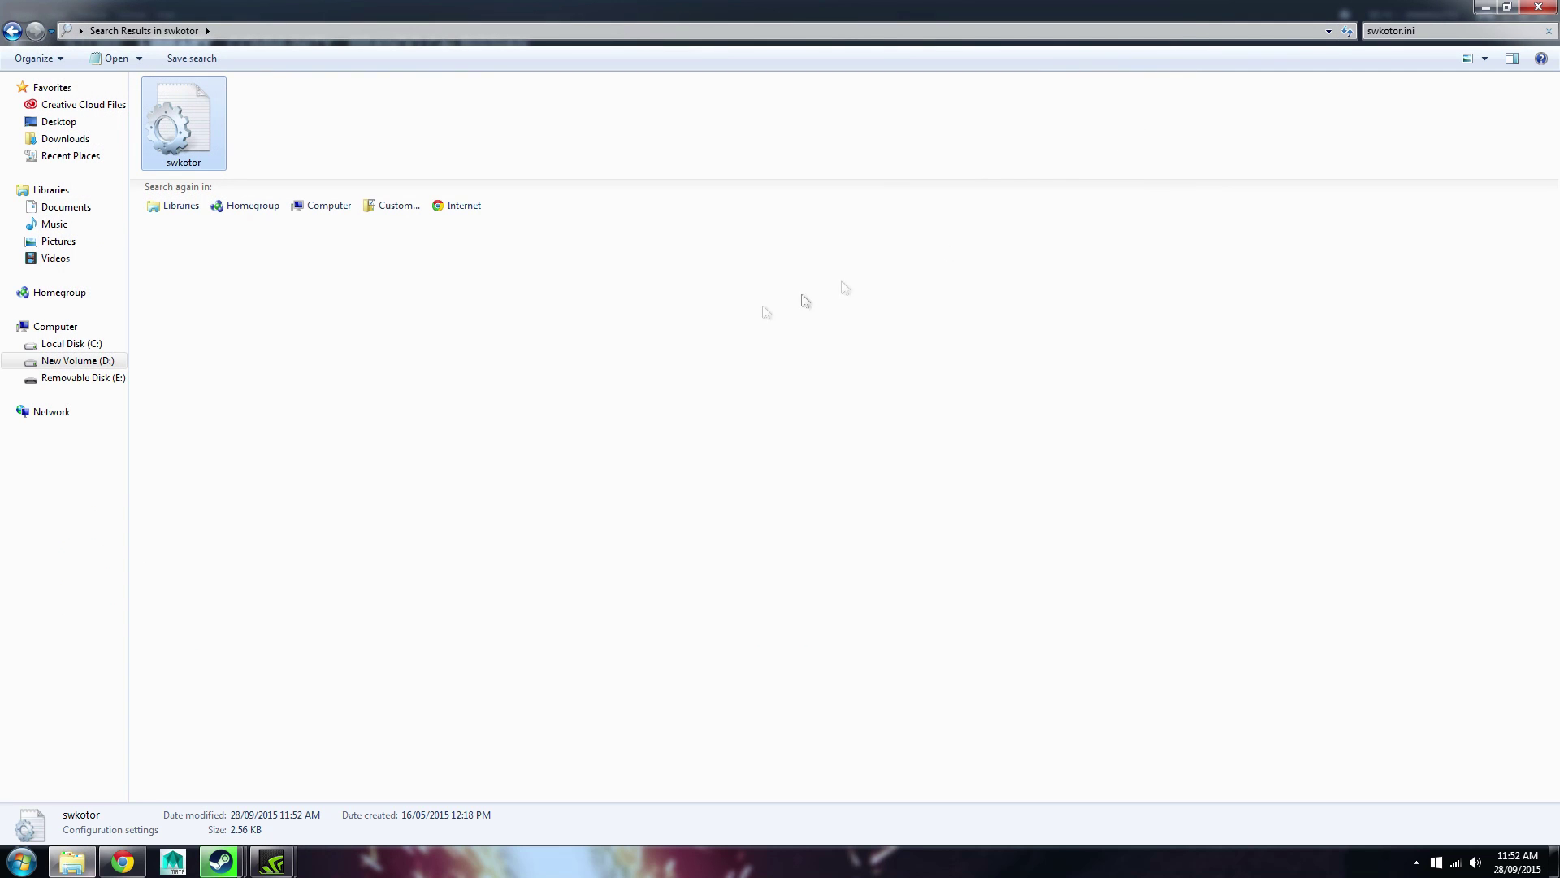
- Return to Steam, close the game's properties, and launch Star Wars: Knights of the Old Republic
click(1485, 8)
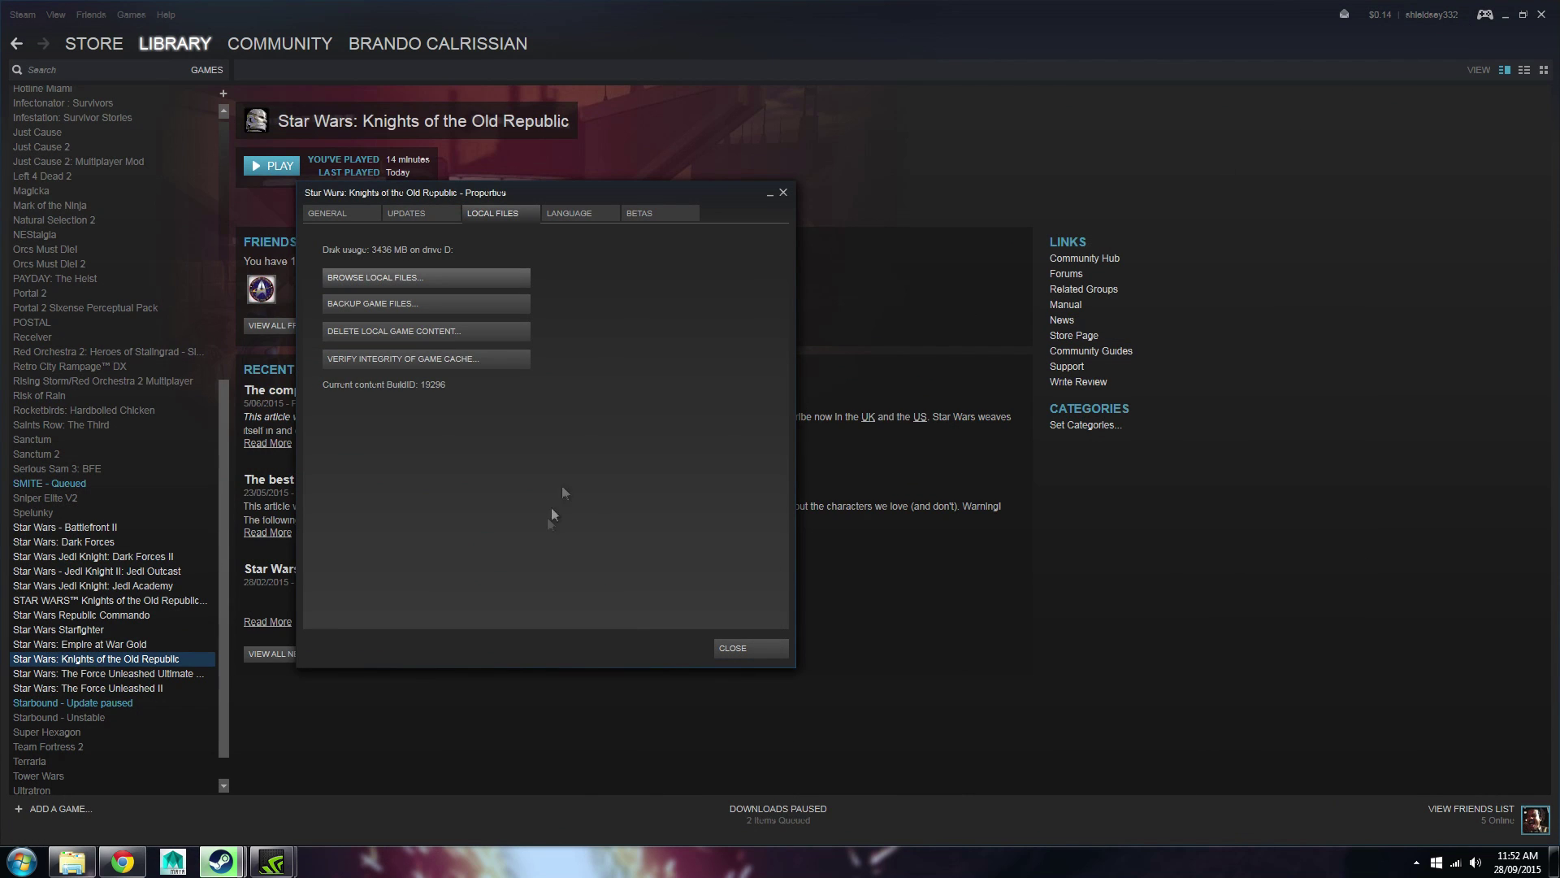
click(733, 648)
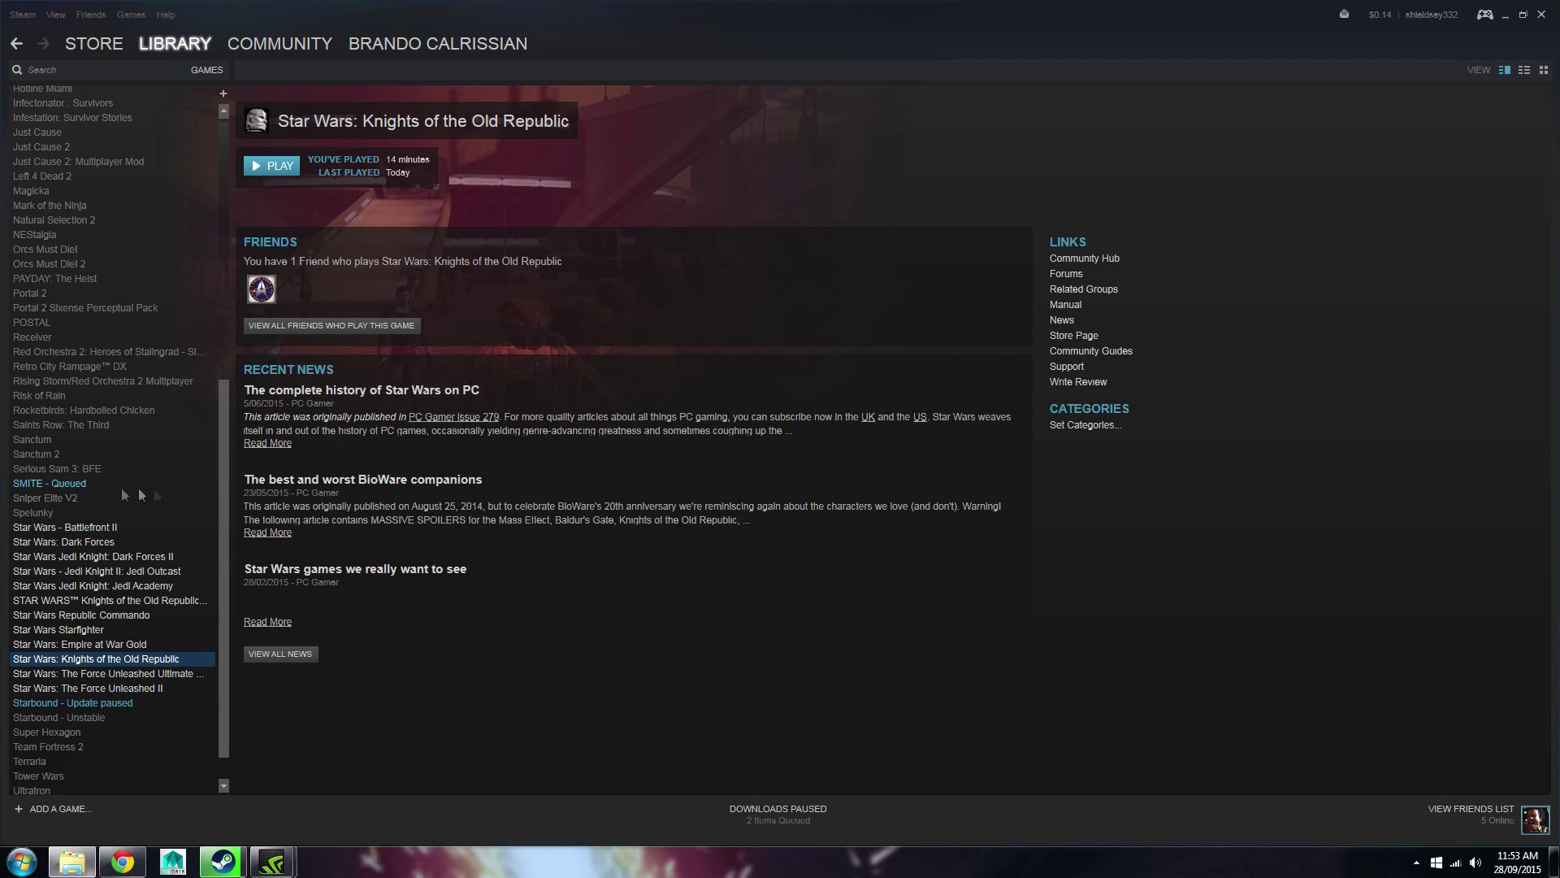
click(267, 166)
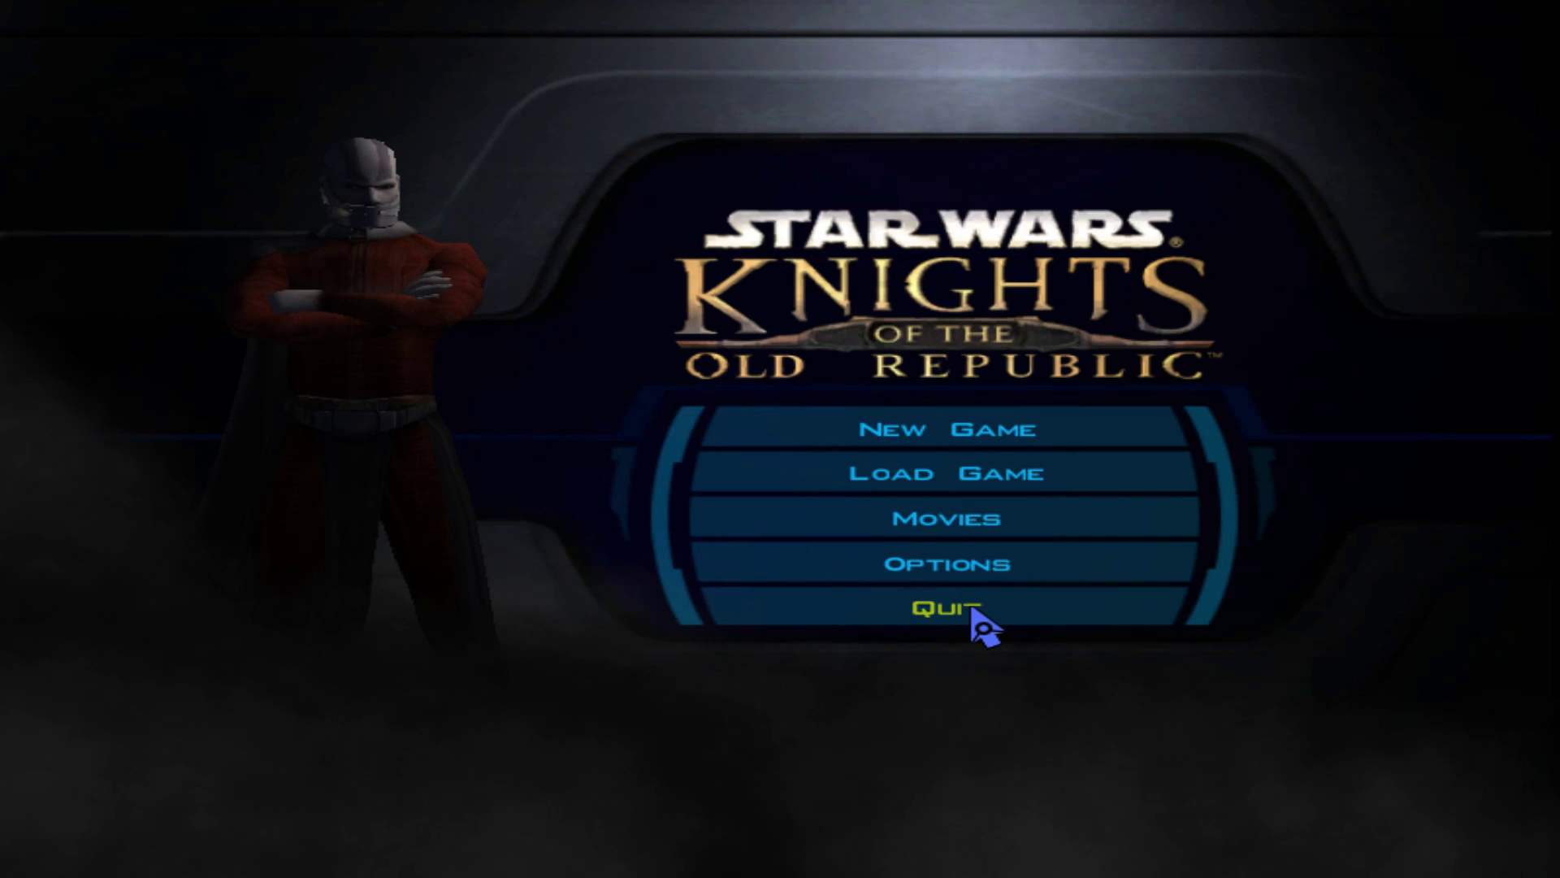
- Set the screen resolution to 1280 x 1024 @ 75 Hz in the game's graphics options and recheck the selection
click(955, 567)
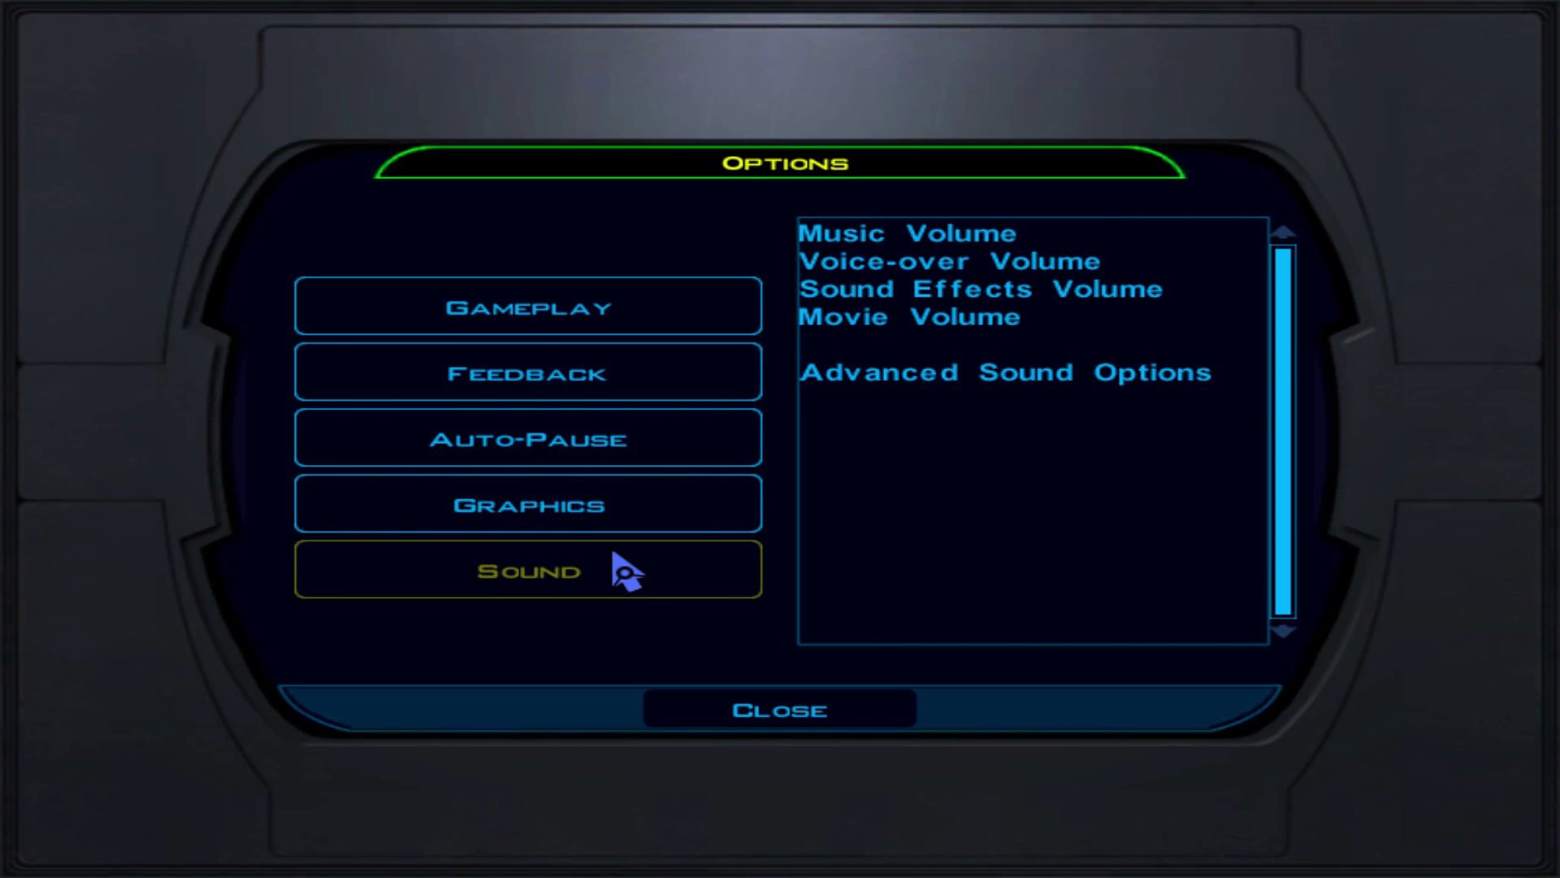
click(593, 508)
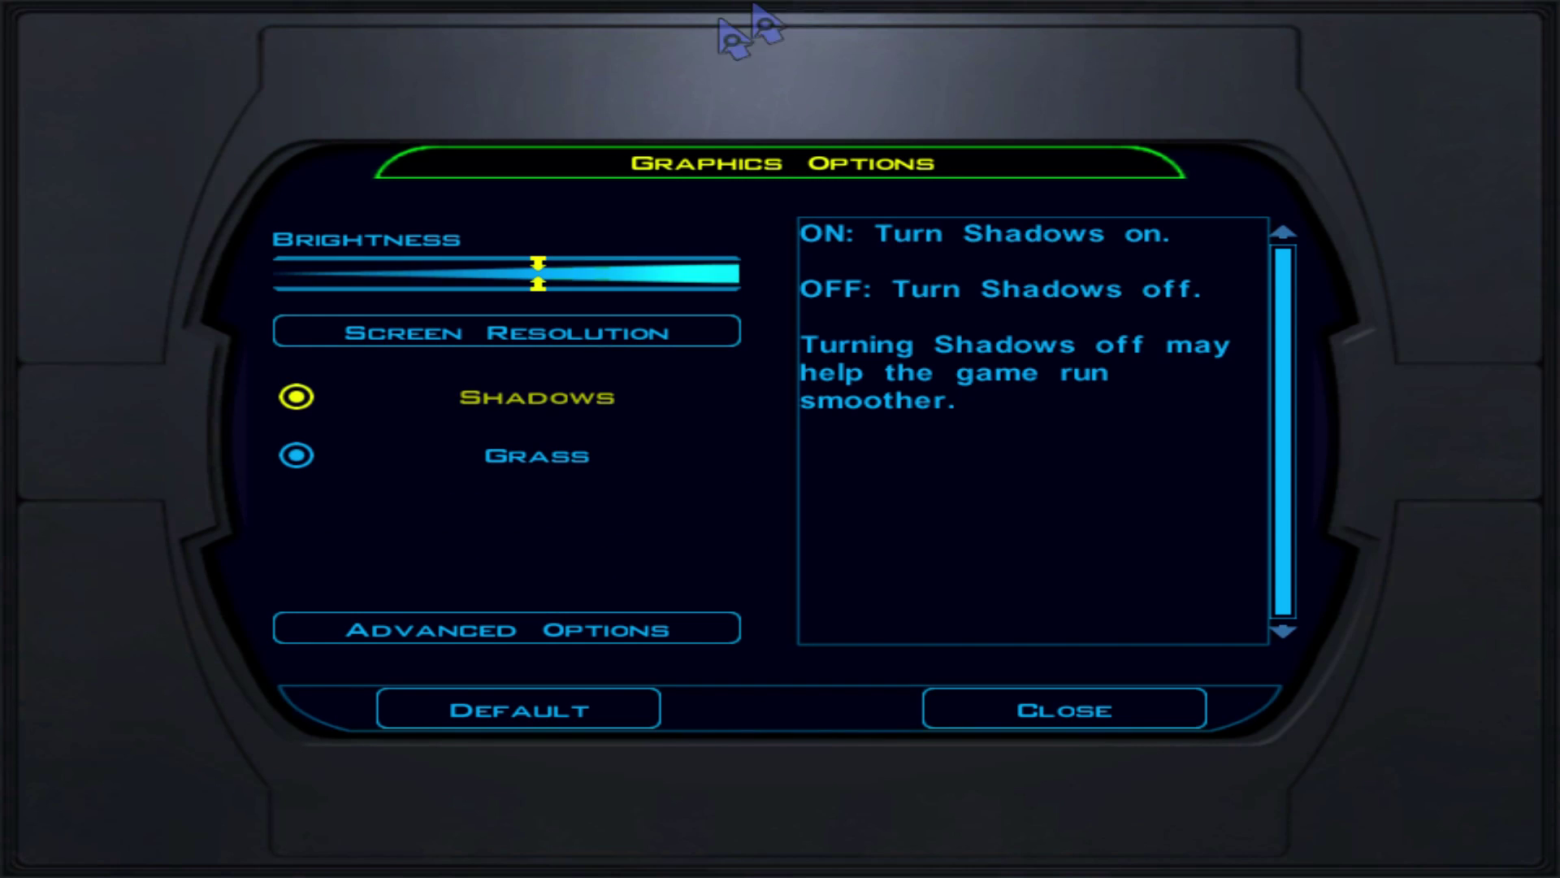
click(484, 334)
scroll(927, 488, down, 4)
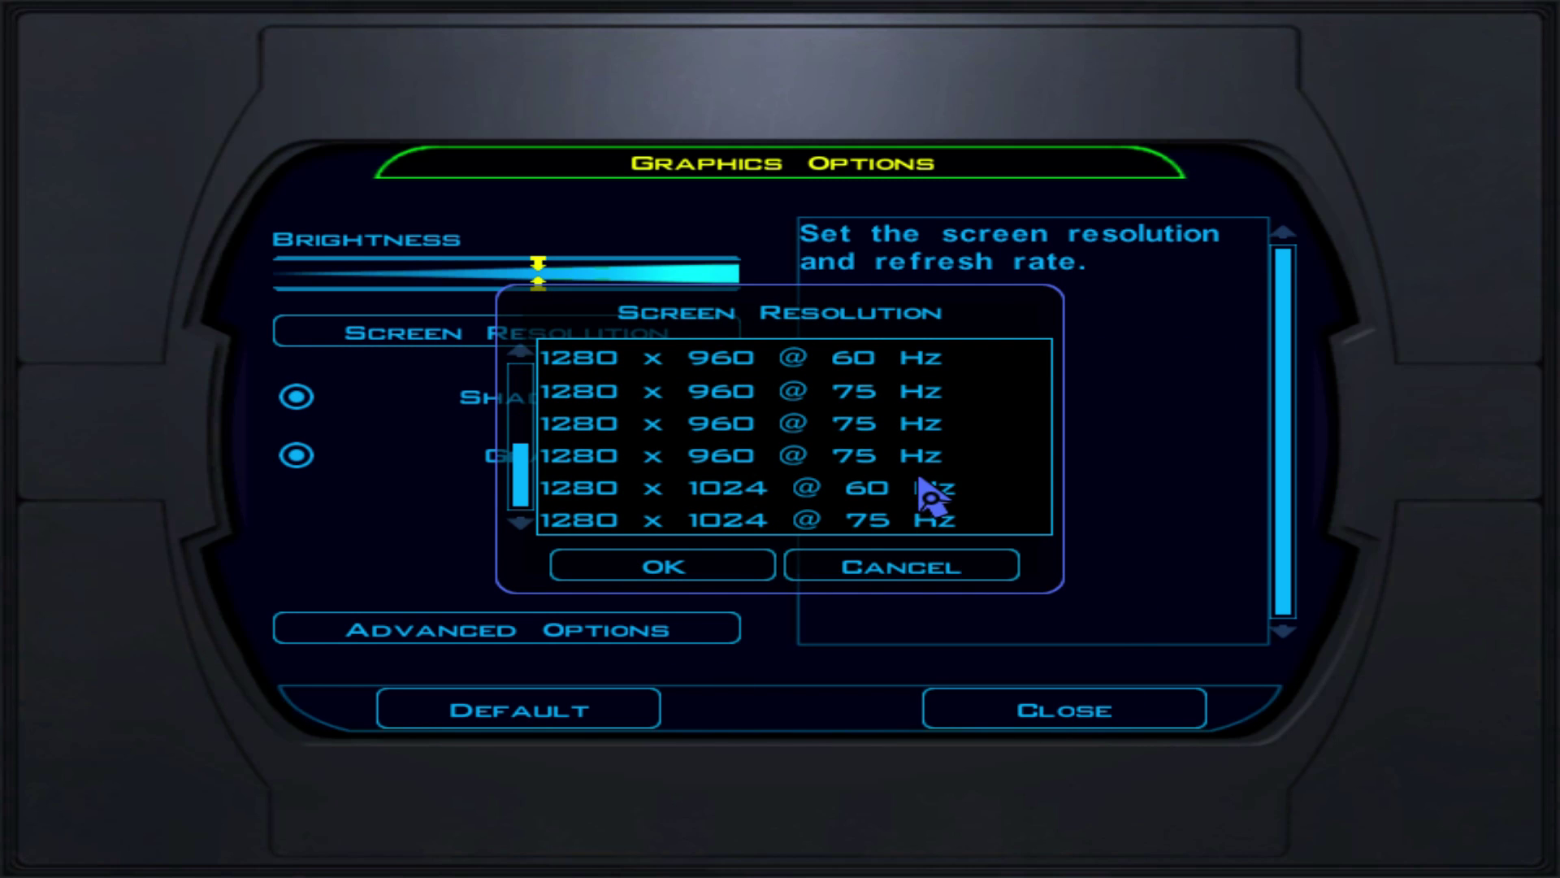
click(731, 527)
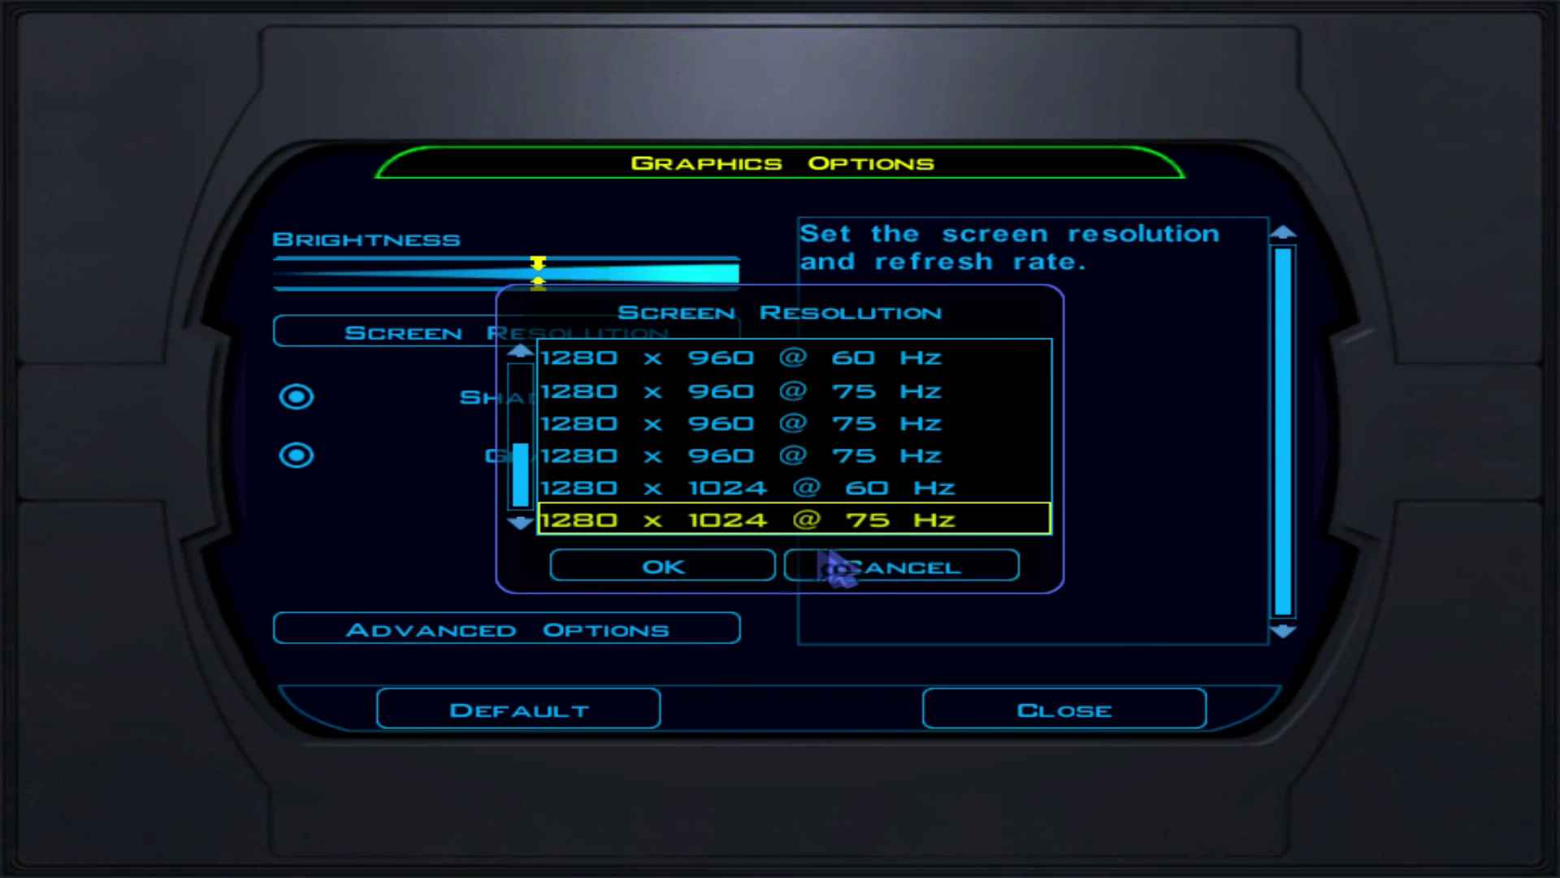
click(663, 567)
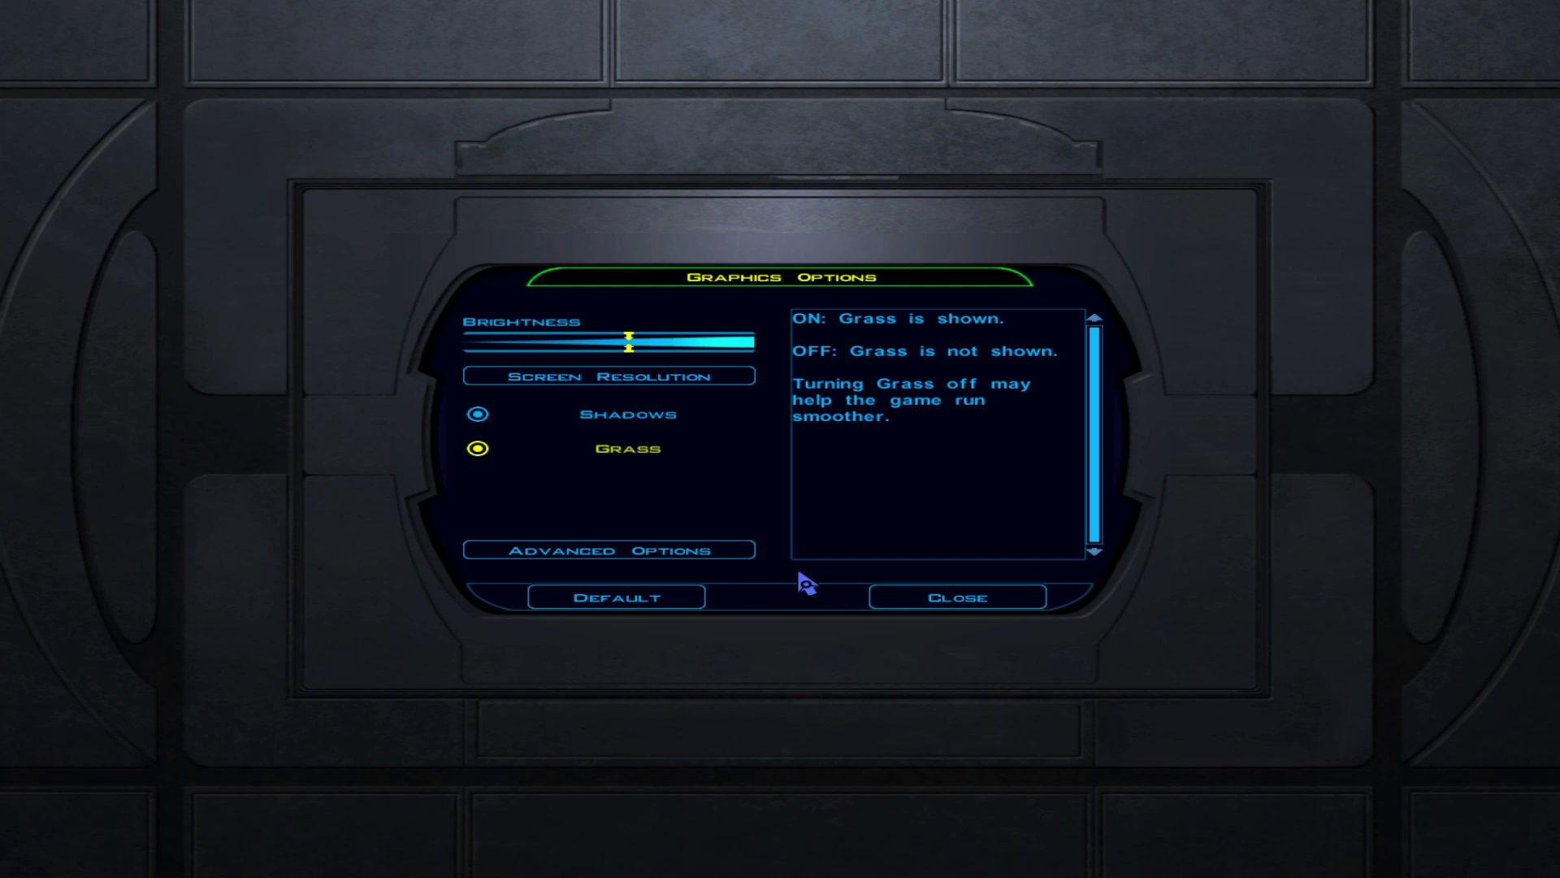
click(658, 374)
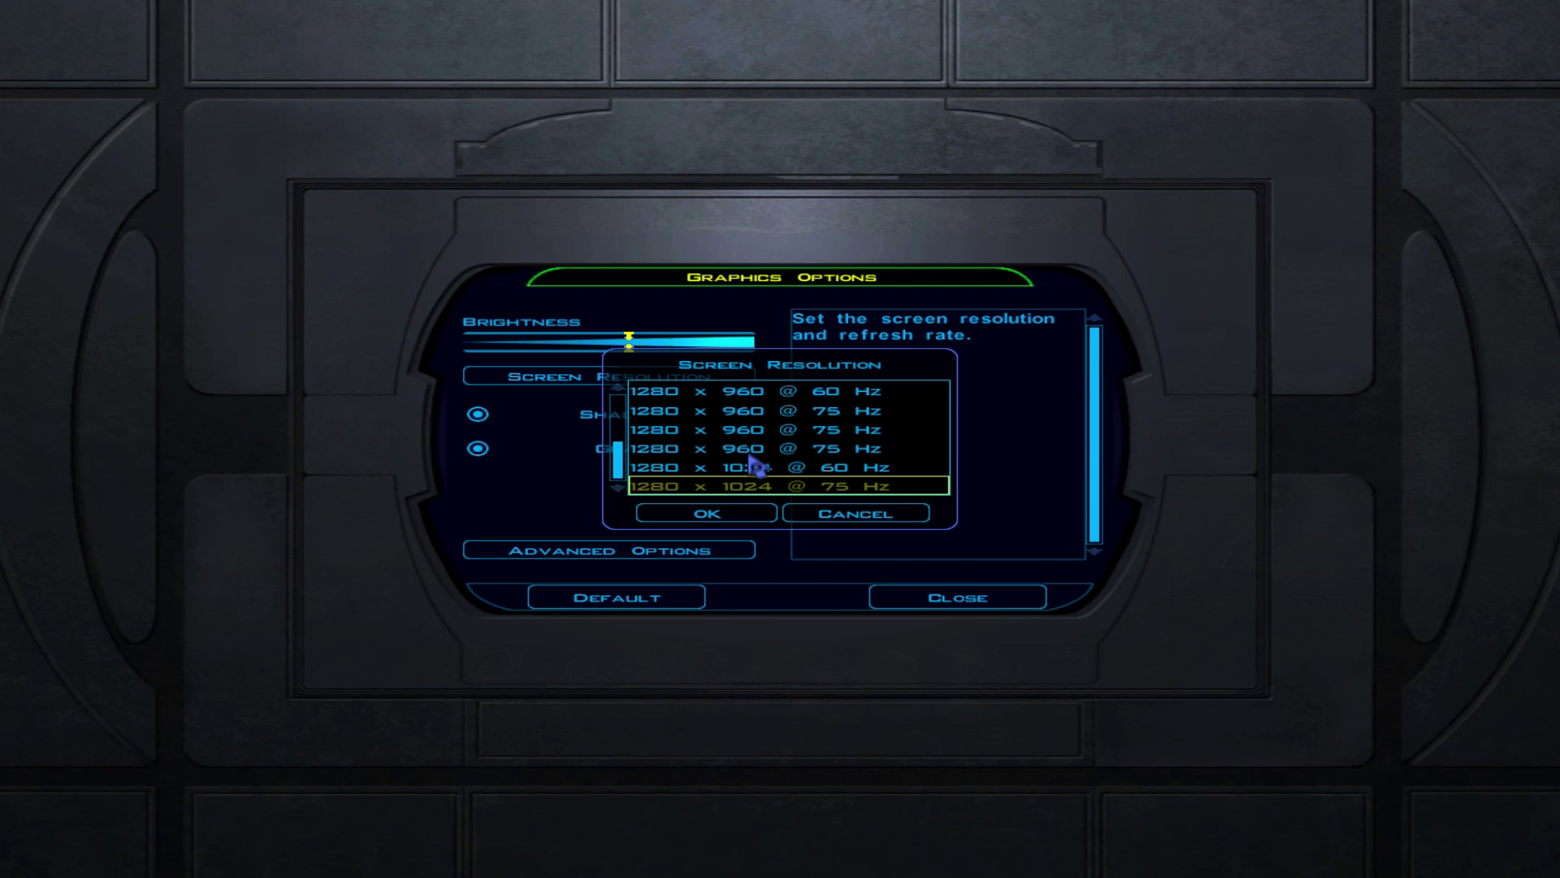
click(709, 515)
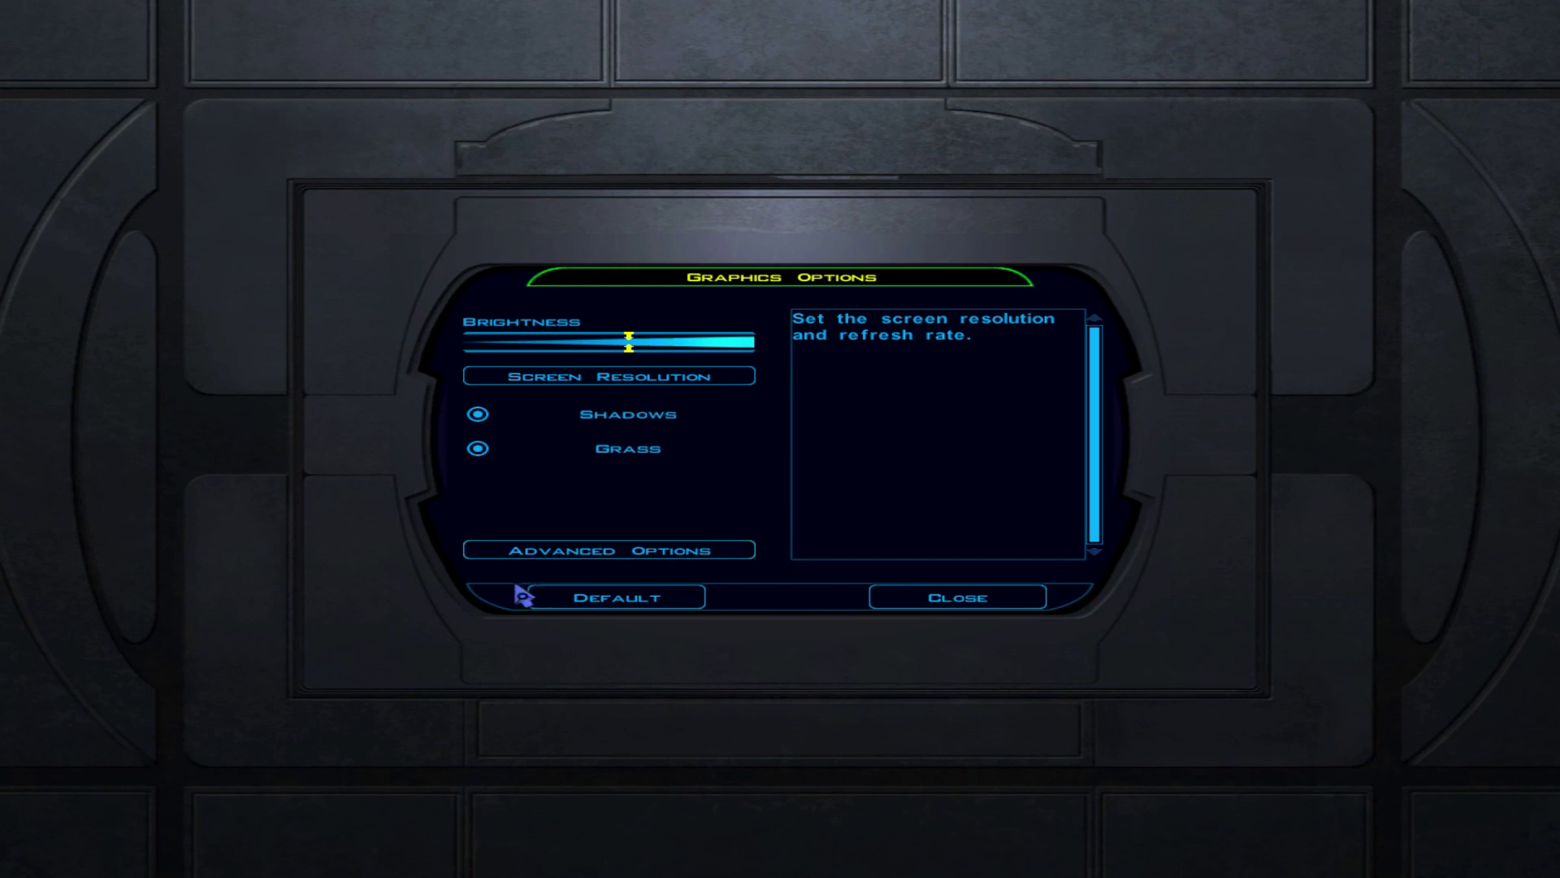